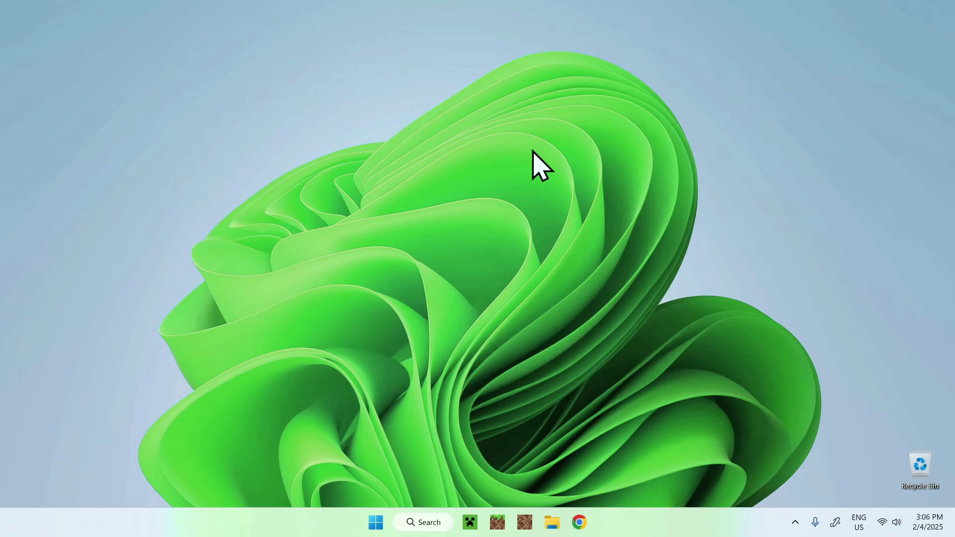
Open Chrome, search Google for "Faithful Minecraft" and open the Faithful home page at faithfulpack.net
{"action": "left_click", "coordinate": [580, 521]}
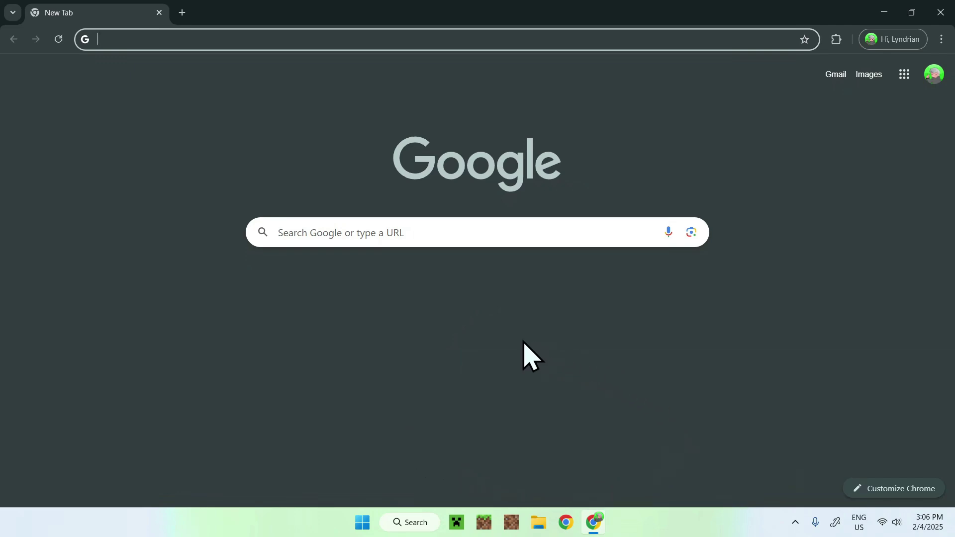
{"action": "left_click", "coordinate": [403, 229]}
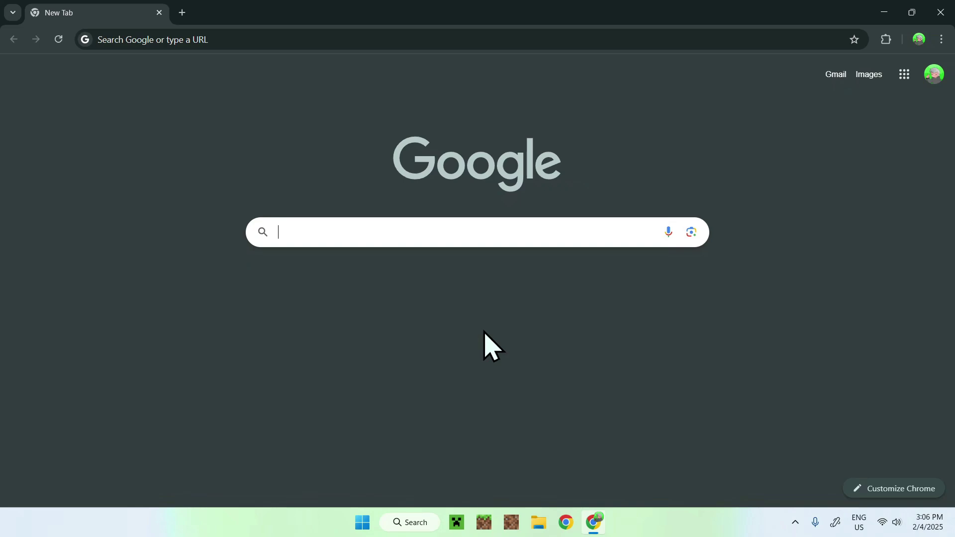
{"action": "type", "text": "Faithful Minecraft"}
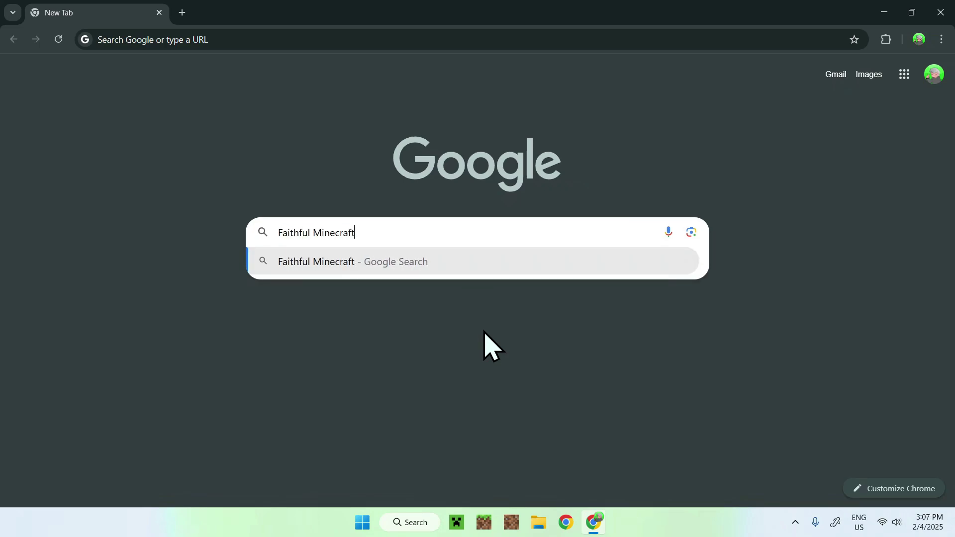
{"action": "key", "text": "Return"}
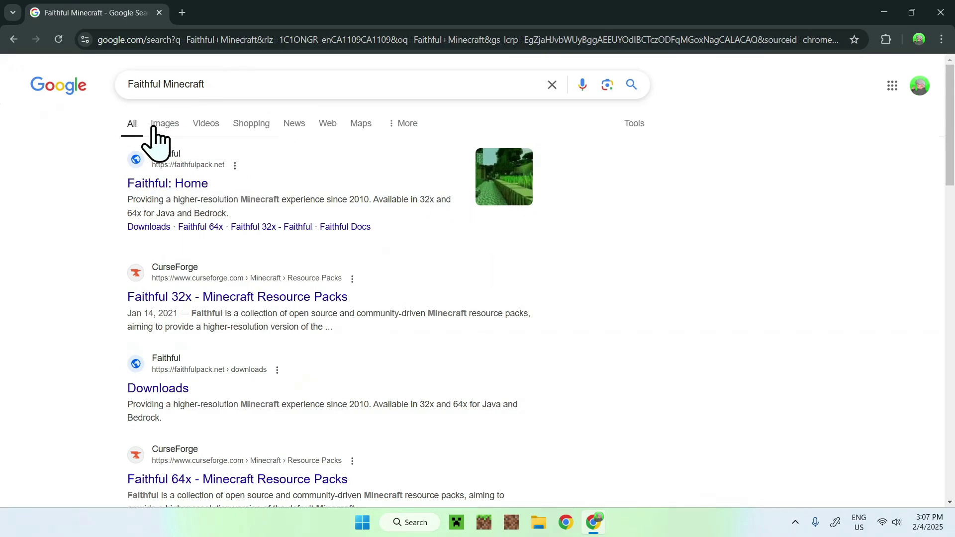
{"action": "left_click", "coordinate": [171, 184]}
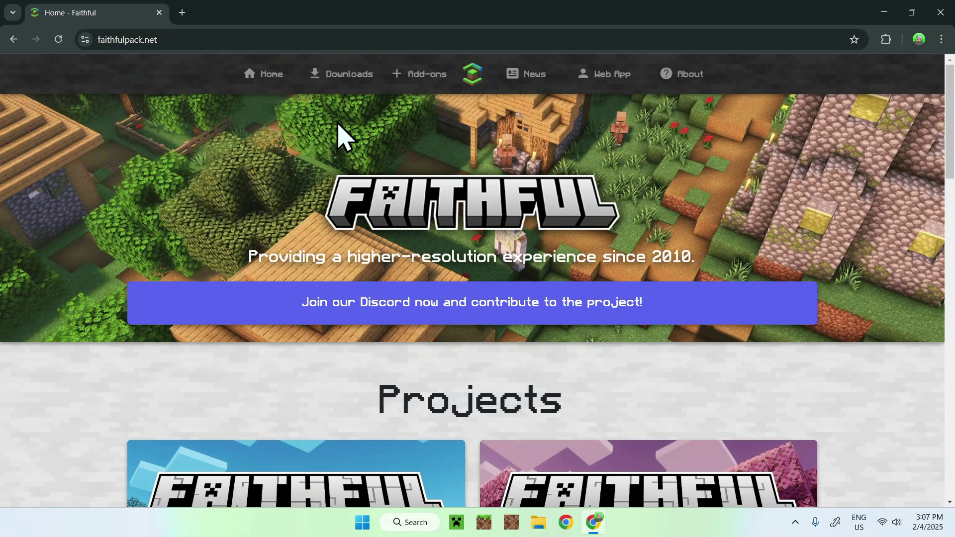
Download Faithful 64x Release 8 for Java Edition 1.21.4 through Modrinth from the site's downloads page, and close the browser
{"action": "left_click", "coordinate": [342, 79]}
{"action": "scroll", "coordinate": [64, 179], "scroll_direction": "down", "scroll_amount": 3}
{"action": "scroll", "coordinate": [64, 179], "scroll_direction": "down", "scroll_amount": 15}
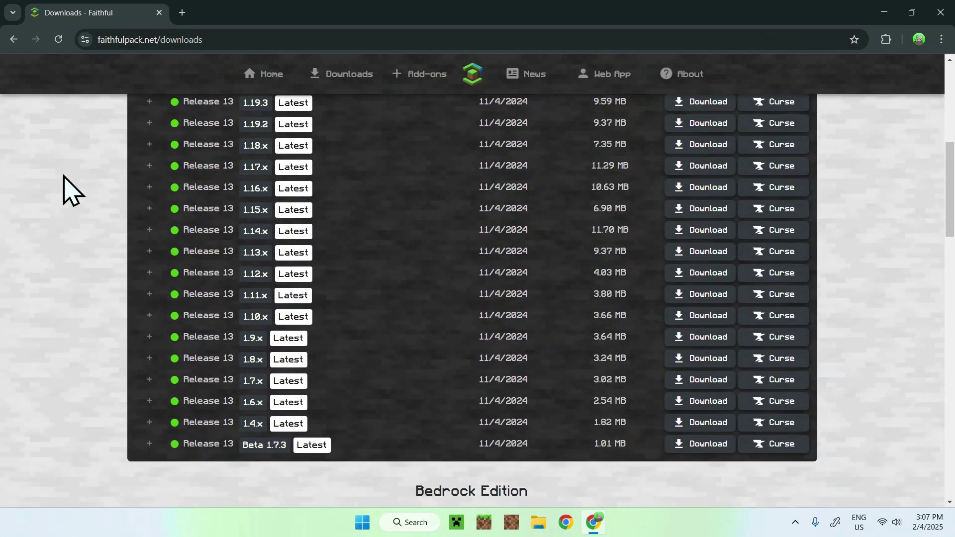
{"action": "scroll", "coordinate": [62, 177], "scroll_direction": "down", "scroll_amount": 2}
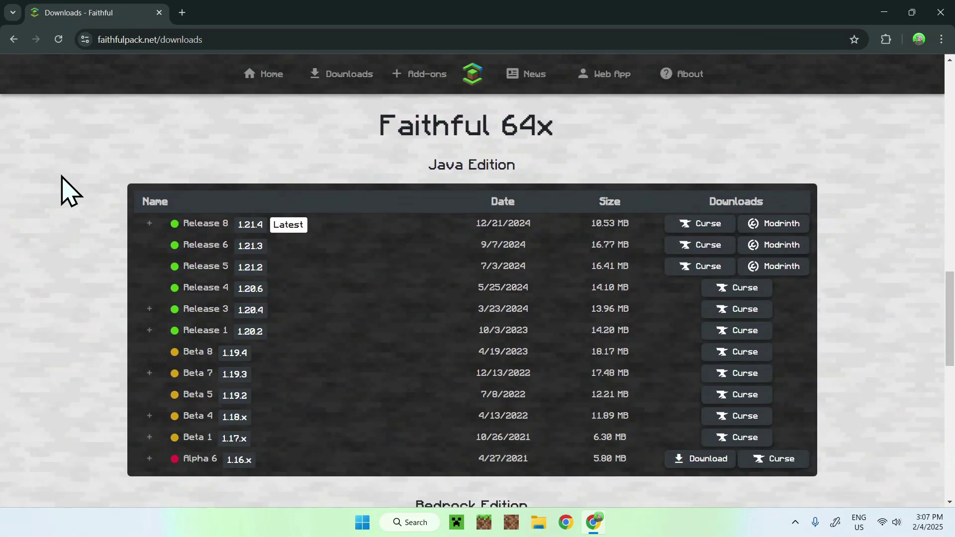
{"action": "left_click", "coordinate": [778, 234]}
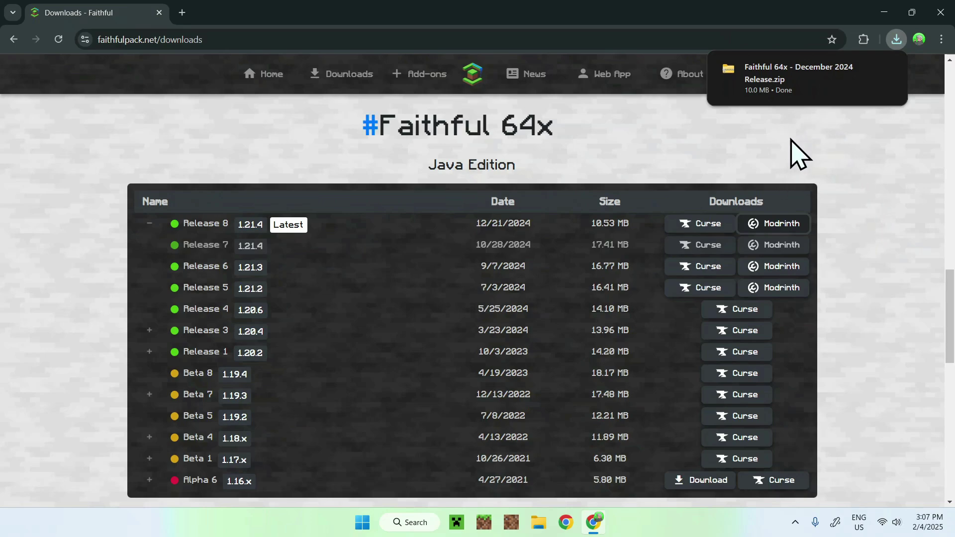
{"action": "left_click", "coordinate": [941, 12]}
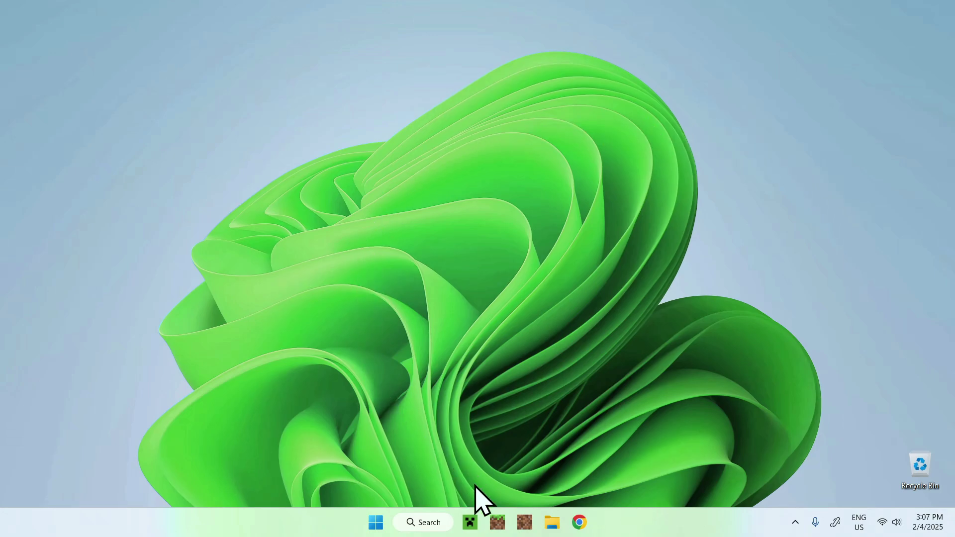
Open the Minecraft Launcher and, from the Latest release installation's game folder, open the resourcepacks folder
{"action": "left_click", "coordinate": [470, 521]}
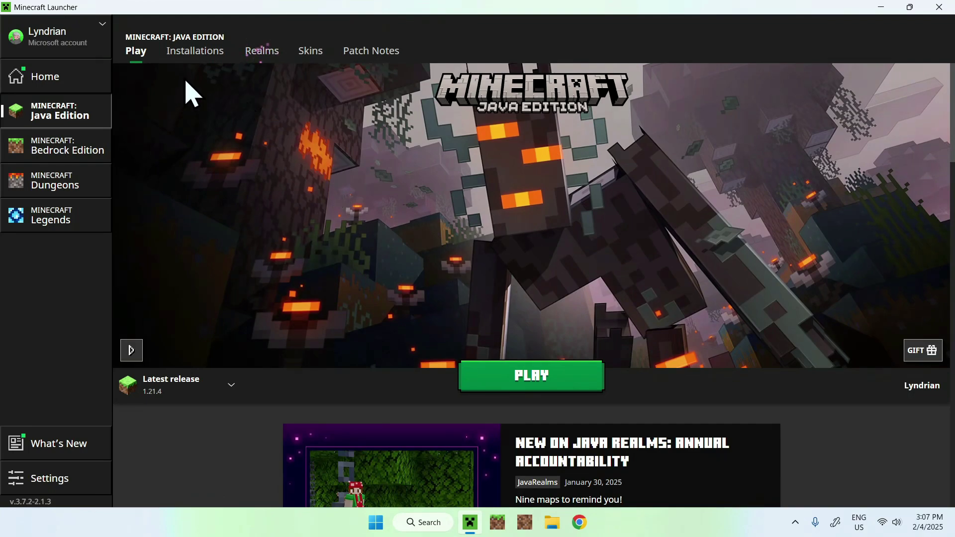
{"action": "left_click", "coordinate": [195, 52]}
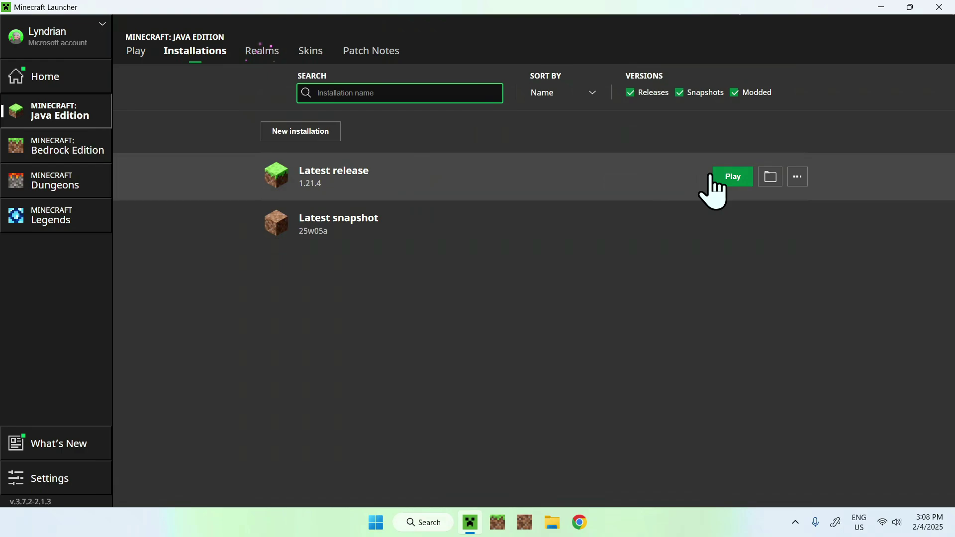
{"action": "left_click", "coordinate": [771, 179]}
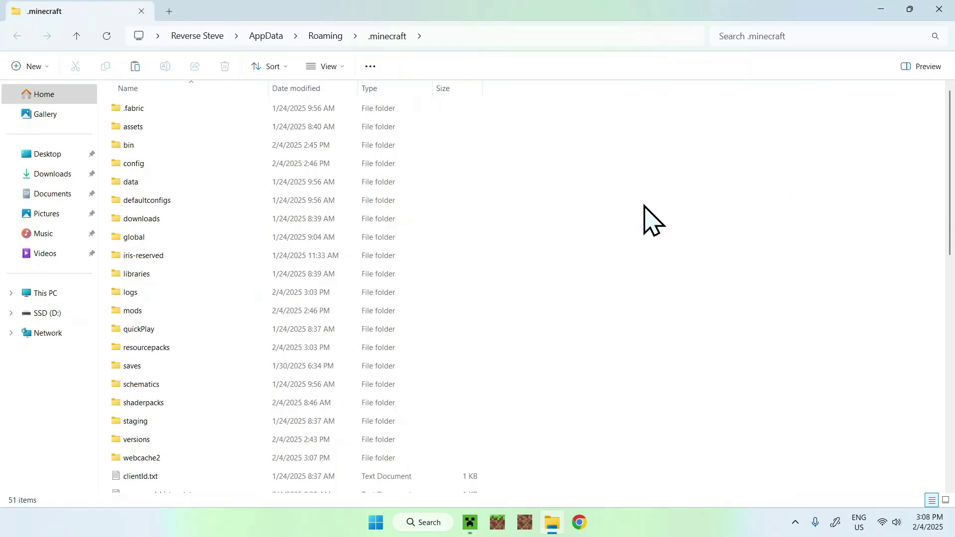
{"action": "left_click", "coordinate": [304, 348]}
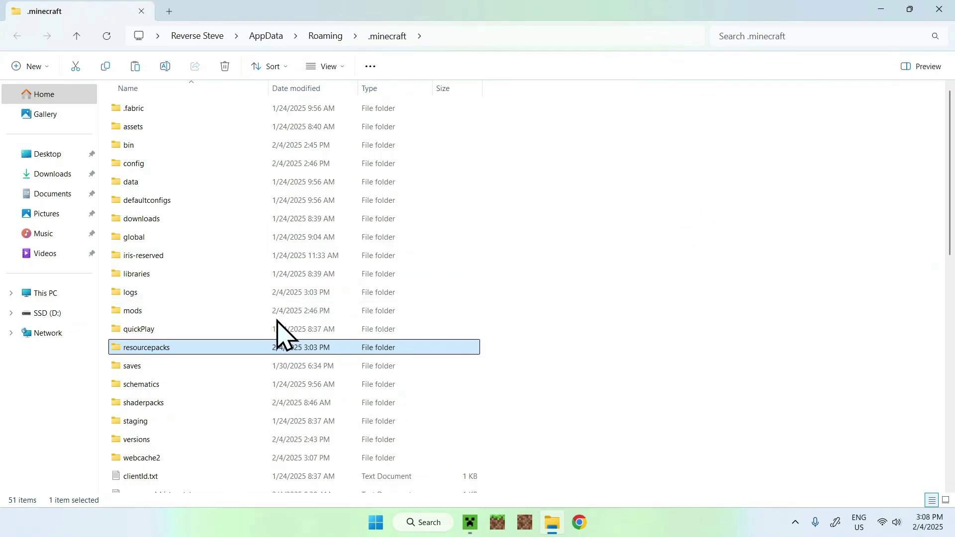
{"action": "double_click", "coordinate": [238, 347]}
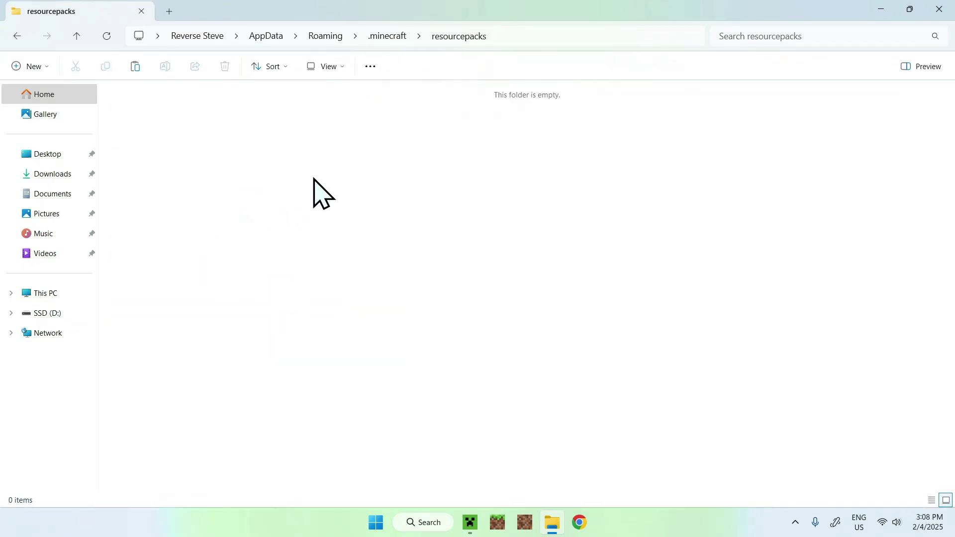
Copy "Faithful 64x - December 2024 Release.zip" from Downloads into the .minecraft resourcepacks folder
{"action": "left_click", "coordinate": [40, 174]}
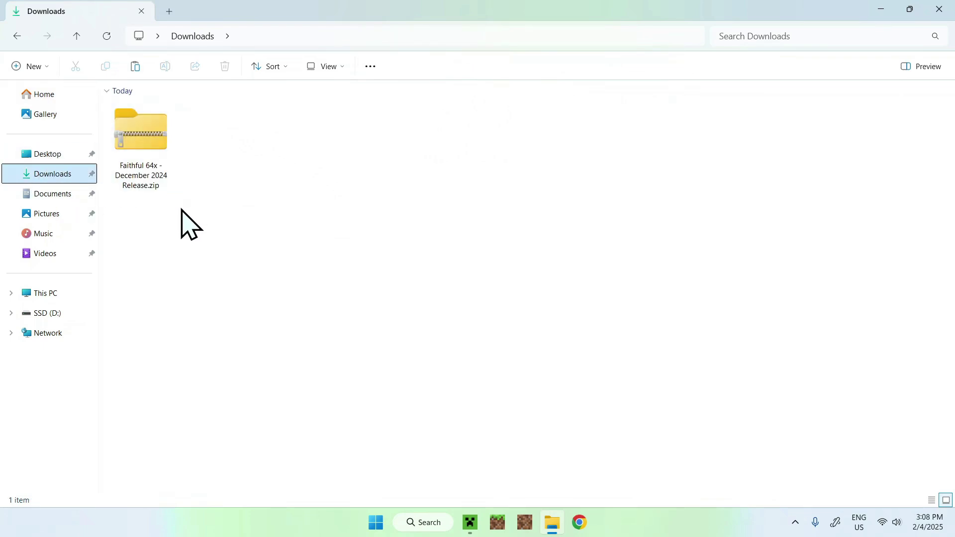
{"action": "left_click", "coordinate": [125, 107]}
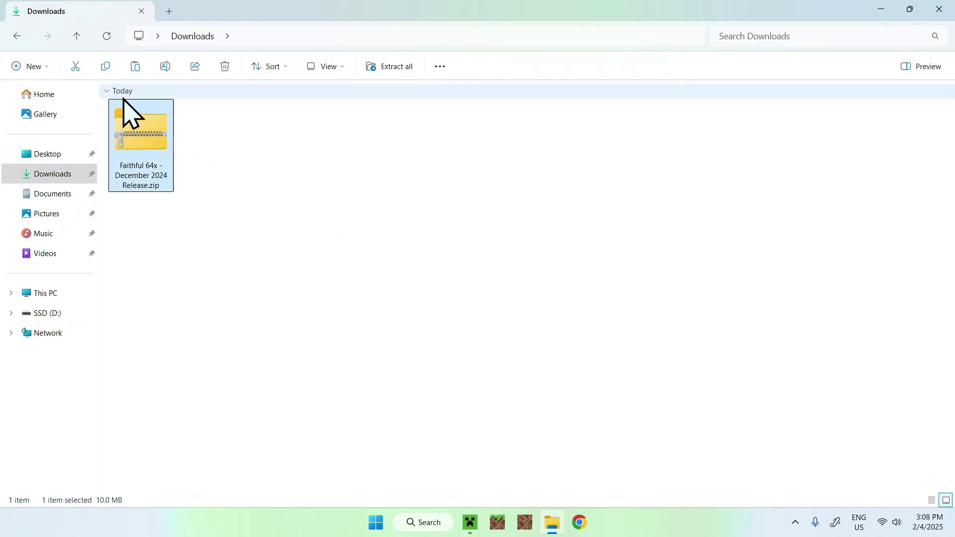
{"action": "left_click", "coordinate": [104, 67]}
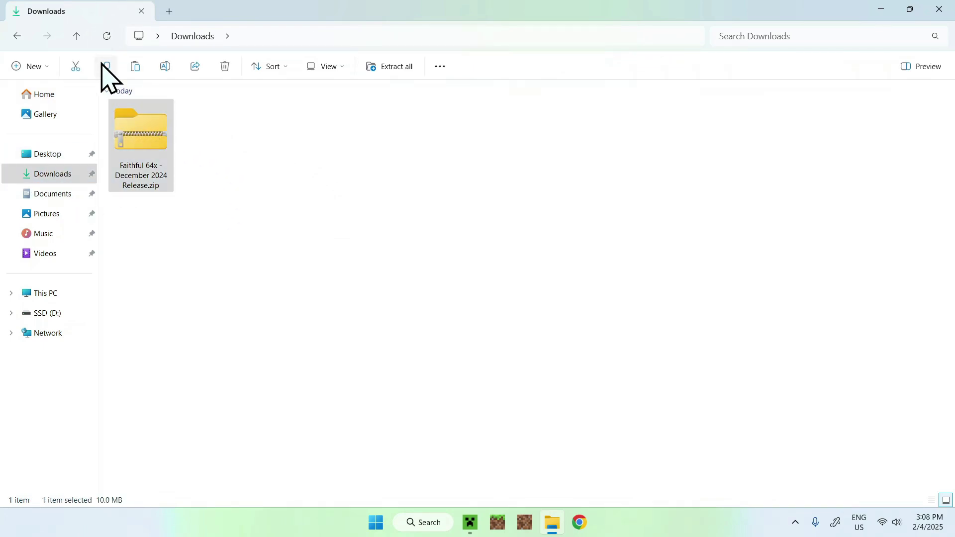
{"action": "left_click", "coordinate": [16, 36]}
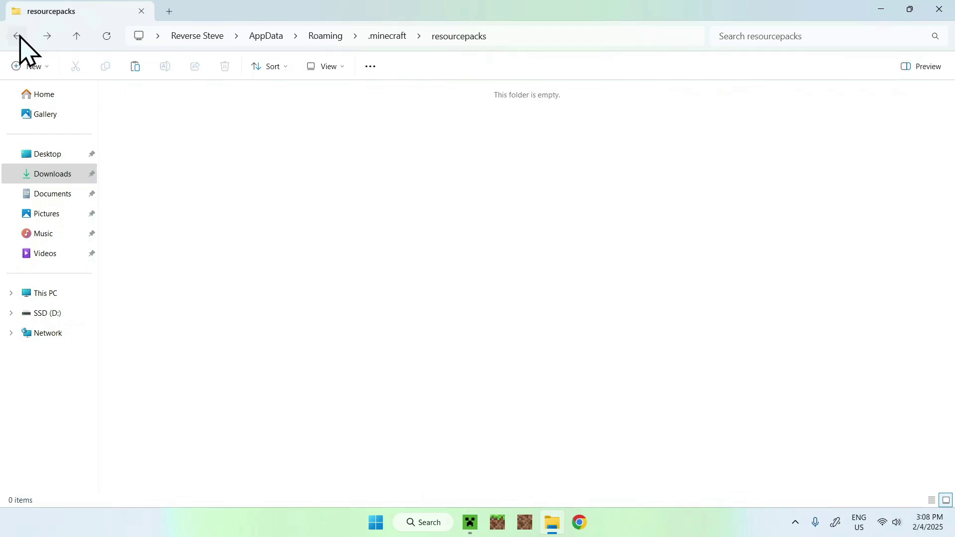
{"action": "left_click", "coordinate": [135, 66]}
{"action": "left_click", "coordinate": [231, 144]}
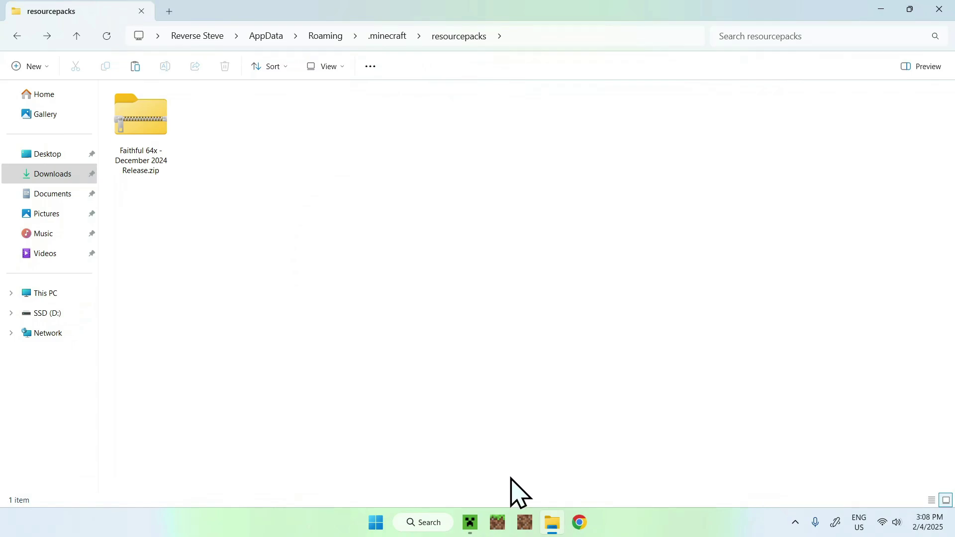
Switch to the Minecraft Launcher, launch Java Edition's Latest release 1.21.4 and maximize the game window
{"action": "left_click", "coordinate": [469, 527]}
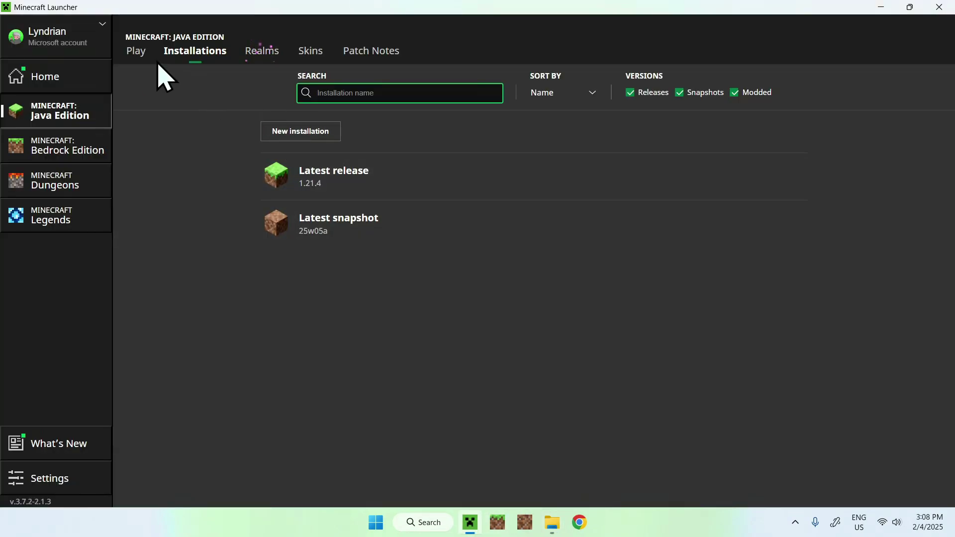
{"action": "left_click", "coordinate": [142, 53]}
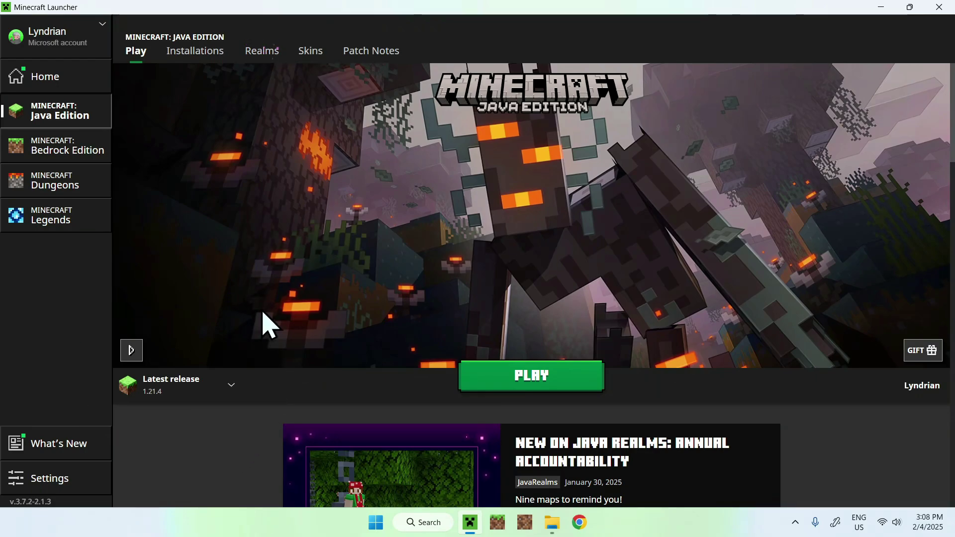
{"action": "left_click", "coordinate": [532, 387]}
{"action": "key", "text": "alt+Tab"}
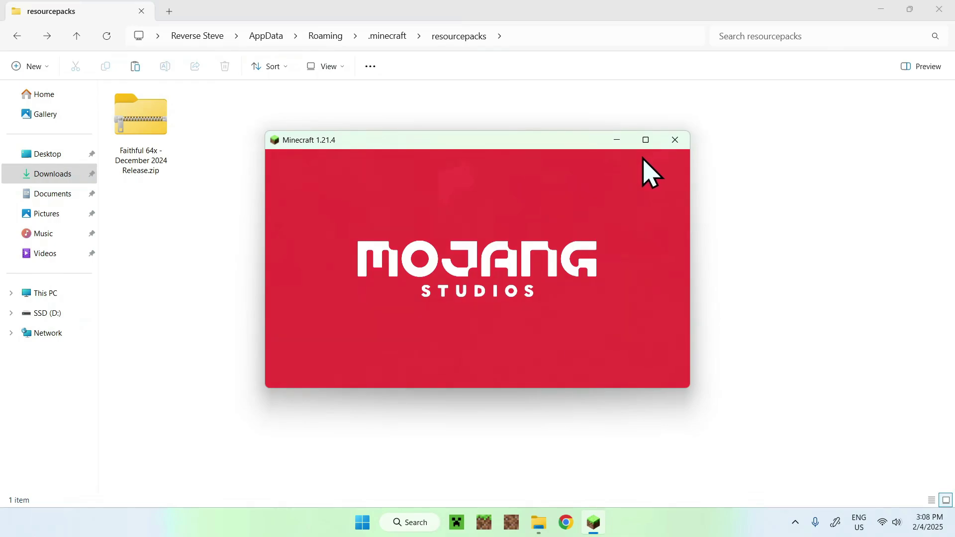
{"action": "left_click", "coordinate": [645, 140]}
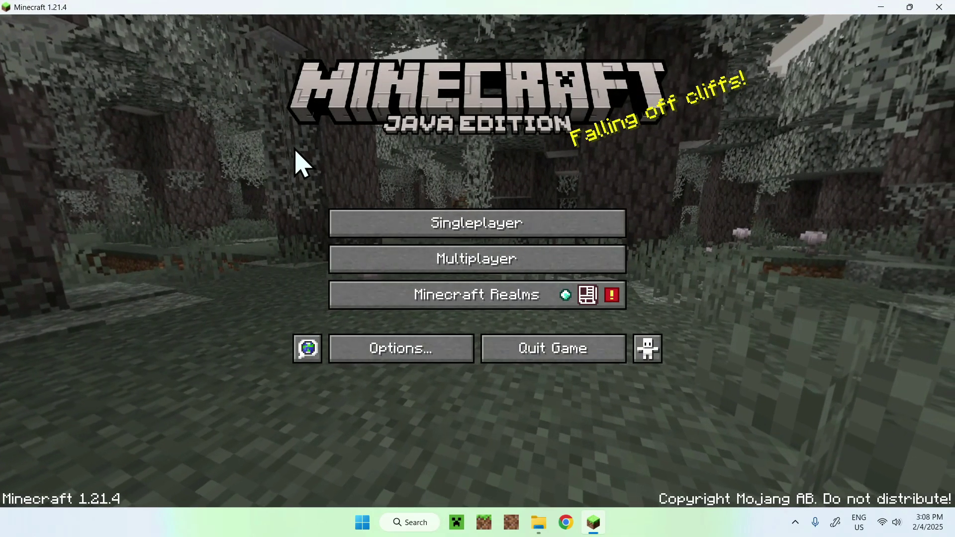
Open the singleplayer world Tutorials and walk through the forest to view the default textures
{"action": "left_click", "coordinate": [332, 223]}
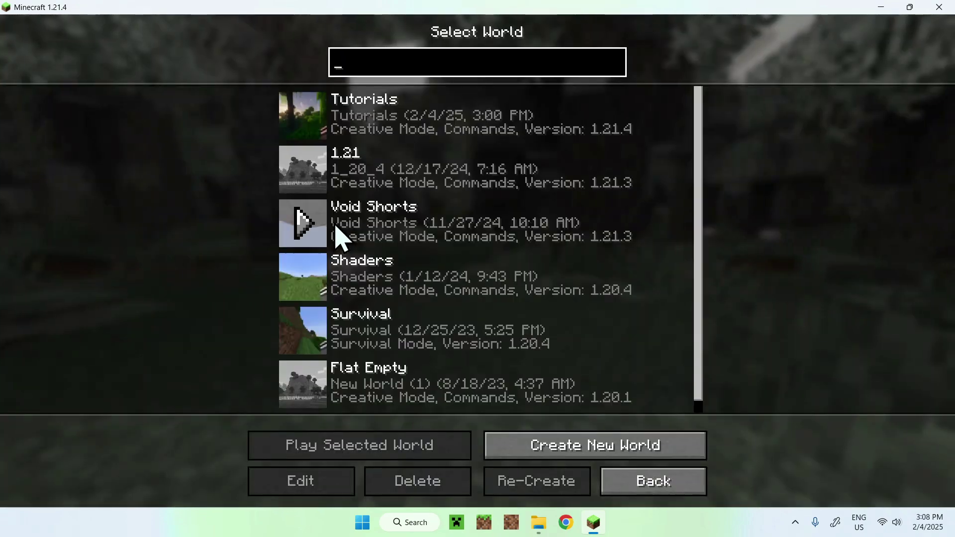
{"action": "left_click", "coordinate": [322, 122]}
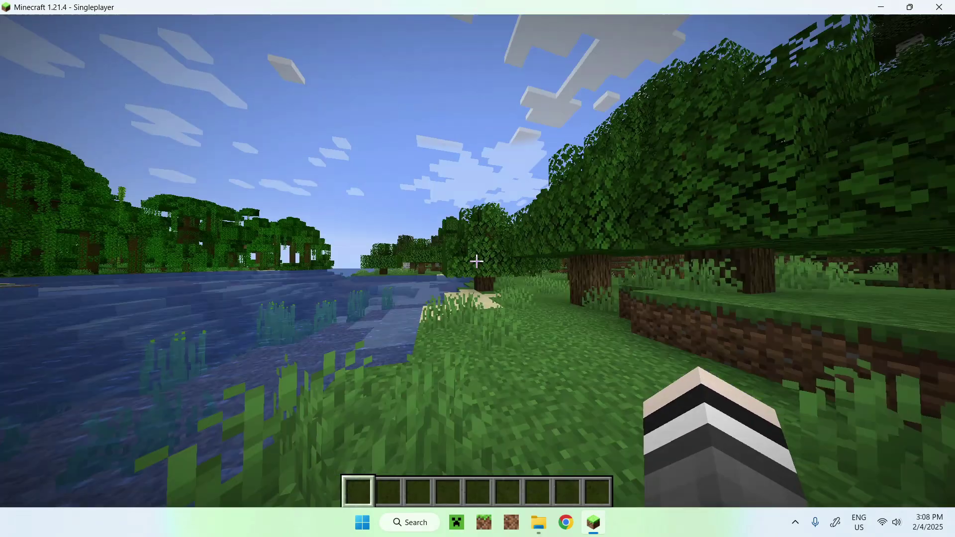
{"action": "key", "text": "w"}
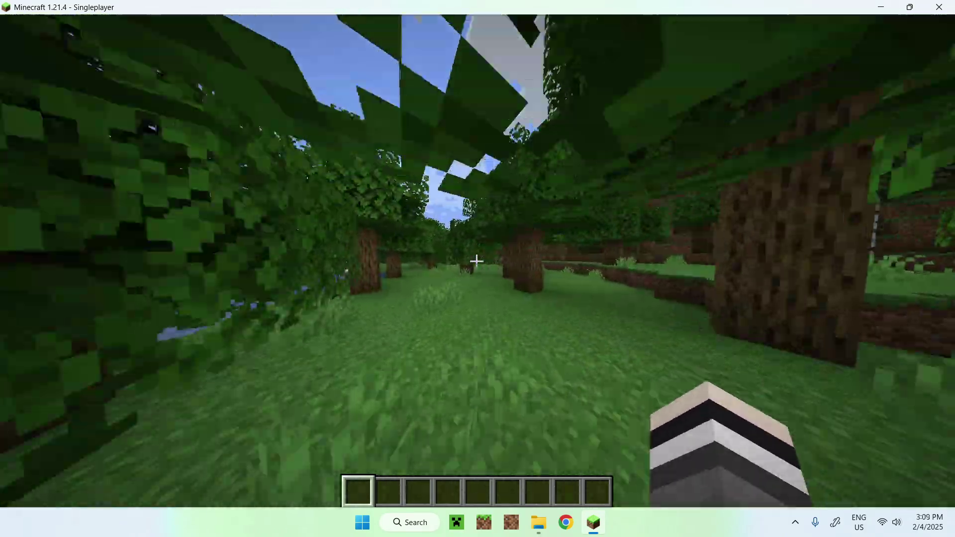
{"action": "key", "text": "w"}
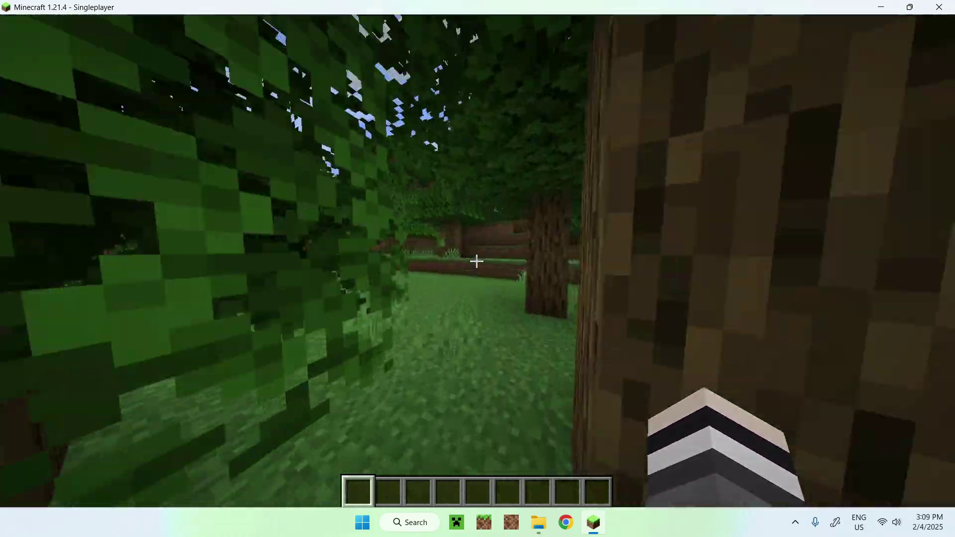
{"action": "key", "text": "w"}
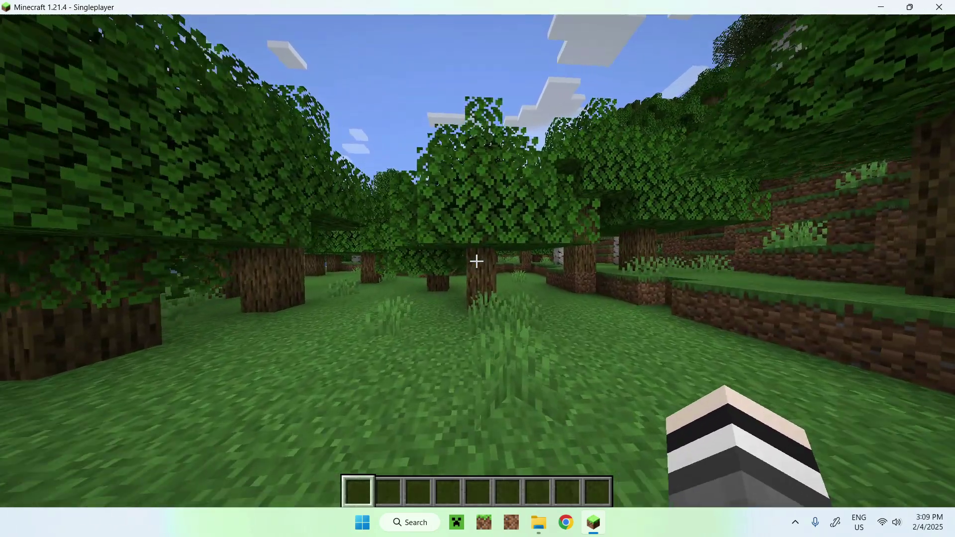
{"action": "key", "text": "w"}
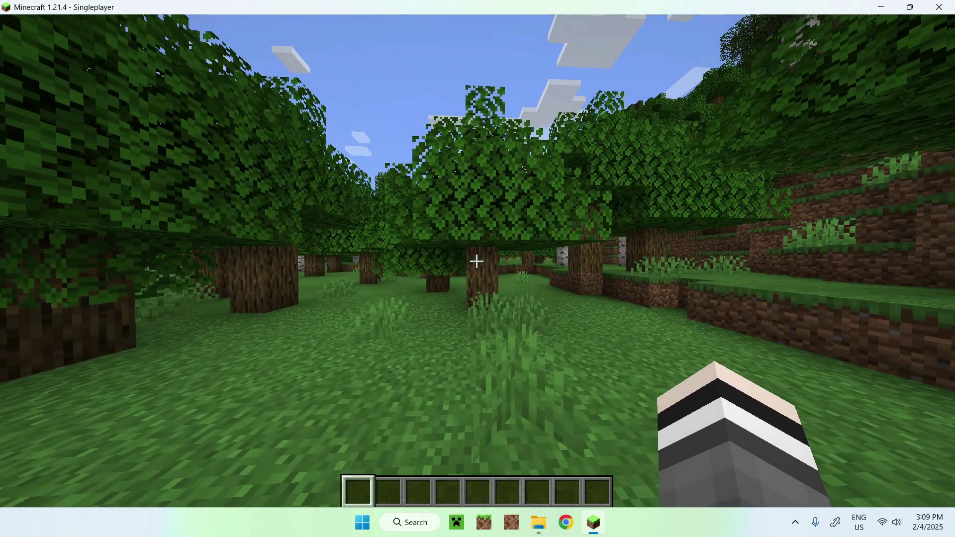
Activate the Faithful 64x - December 2024 resource pack in the game options and return to the world
{"action": "key", "text": "Escape"}
{"action": "left_click", "coordinate": [374, 286]}
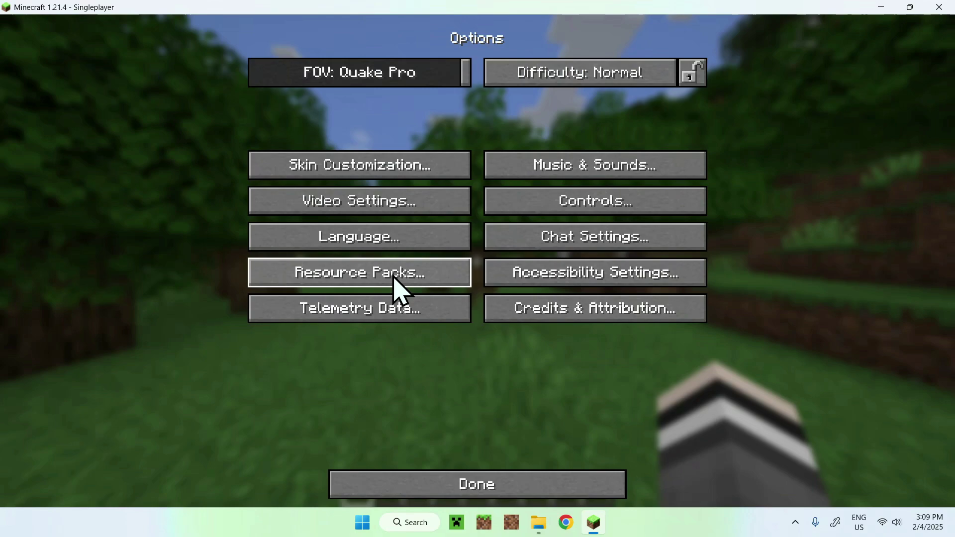
{"action": "left_click", "coordinate": [374, 286]}
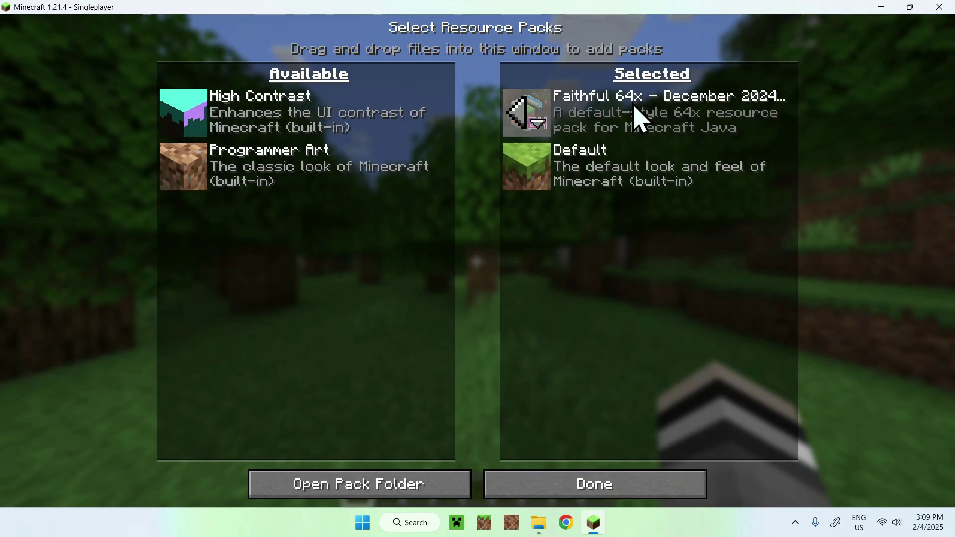
{"action": "left_click", "coordinate": [577, 486]}
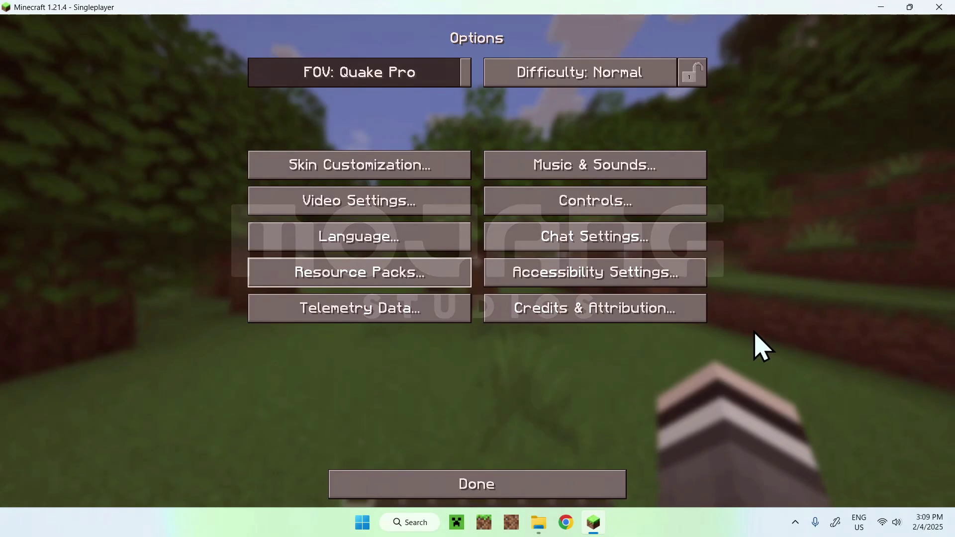
{"action": "key", "text": "Escape"}
{"action": "key", "text": "Escape"}
Walk through the forest and along the water, including in front-facing third-person view, to examine the Faithful 64x textures
{"action": "key", "text": "w"}
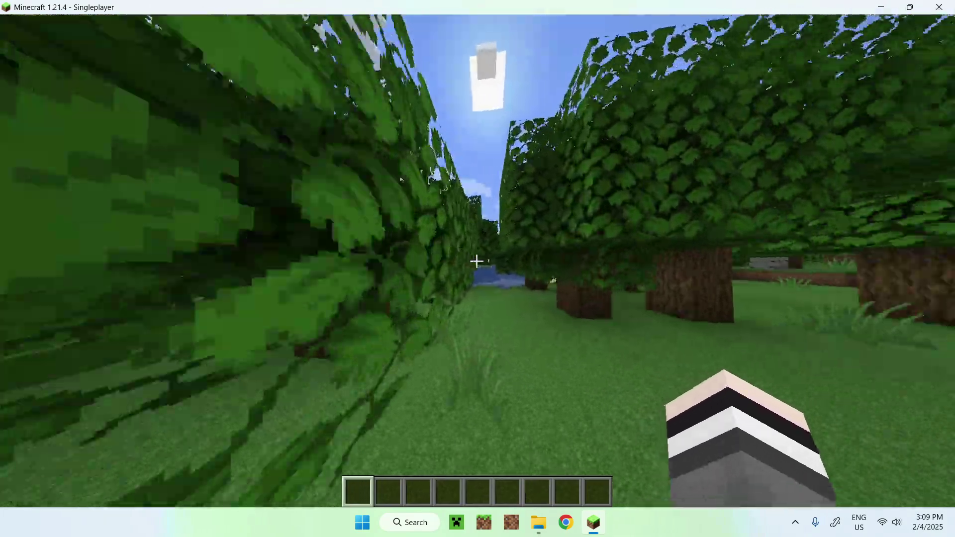
{"action": "key", "text": "w"}
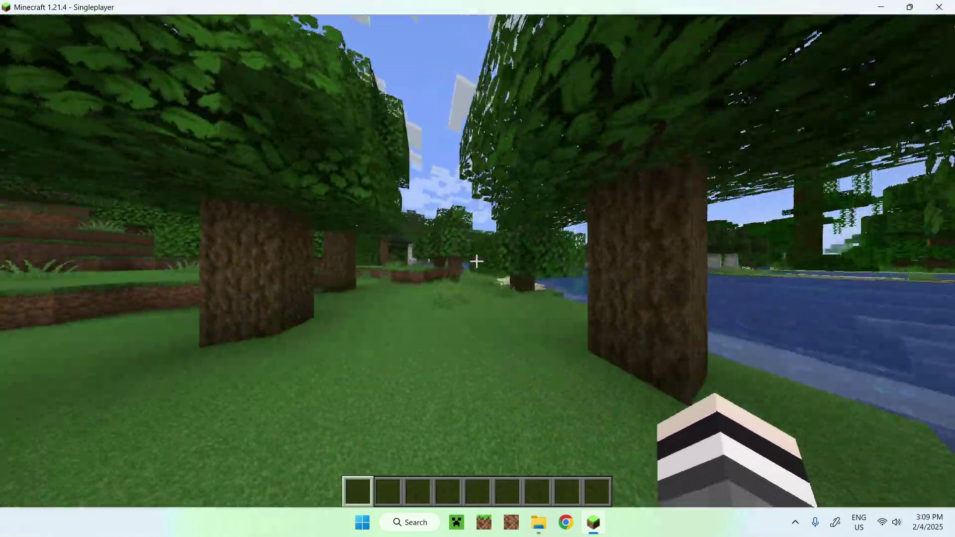
{"action": "key", "text": "w"}
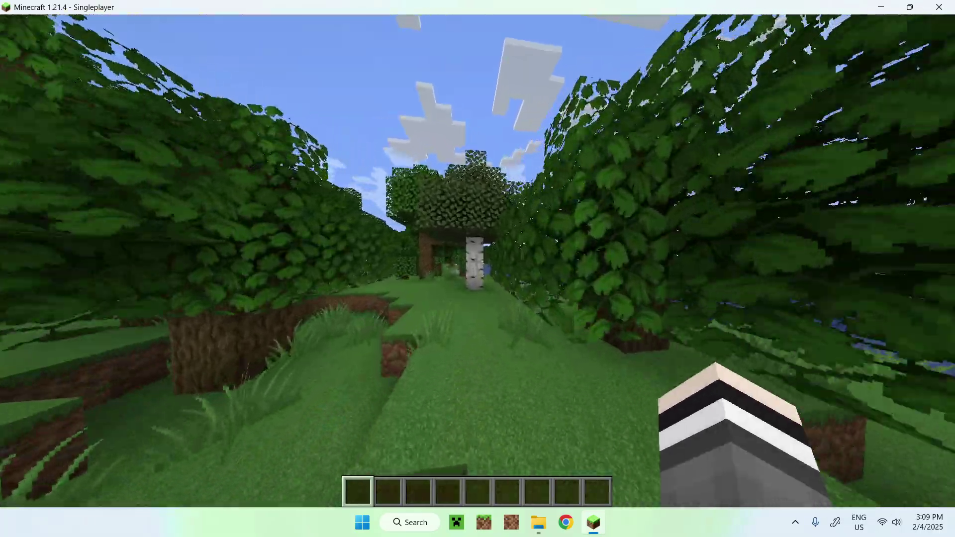
{"action": "key", "text": "w"}
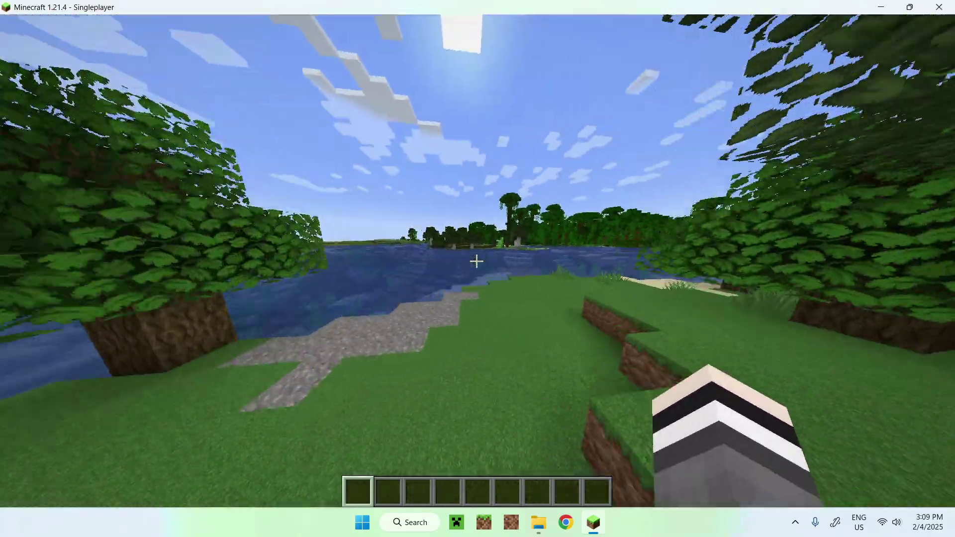
{"action": "key", "text": "F5"}
{"action": "key", "text": "F5"}
{"action": "key", "text": "w"}
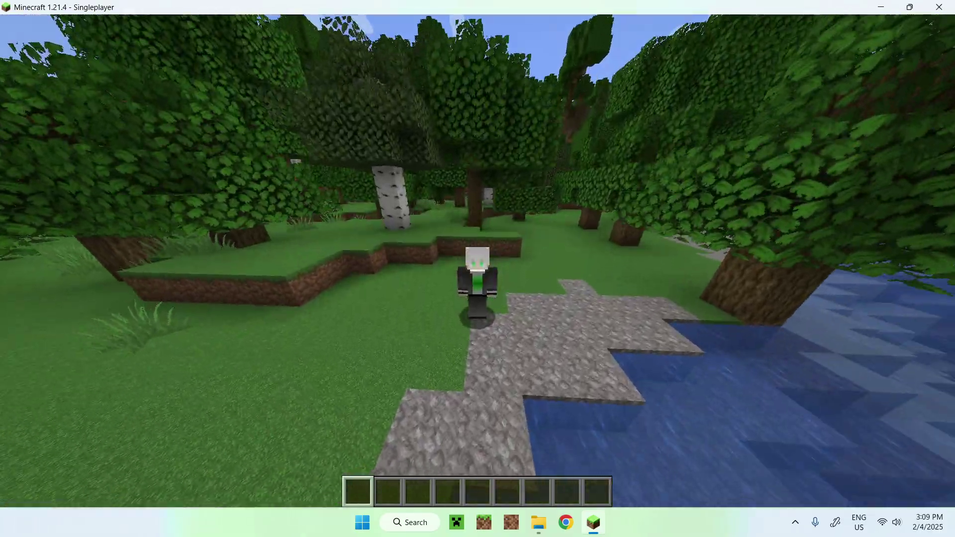
{"action": "key", "text": "w"}
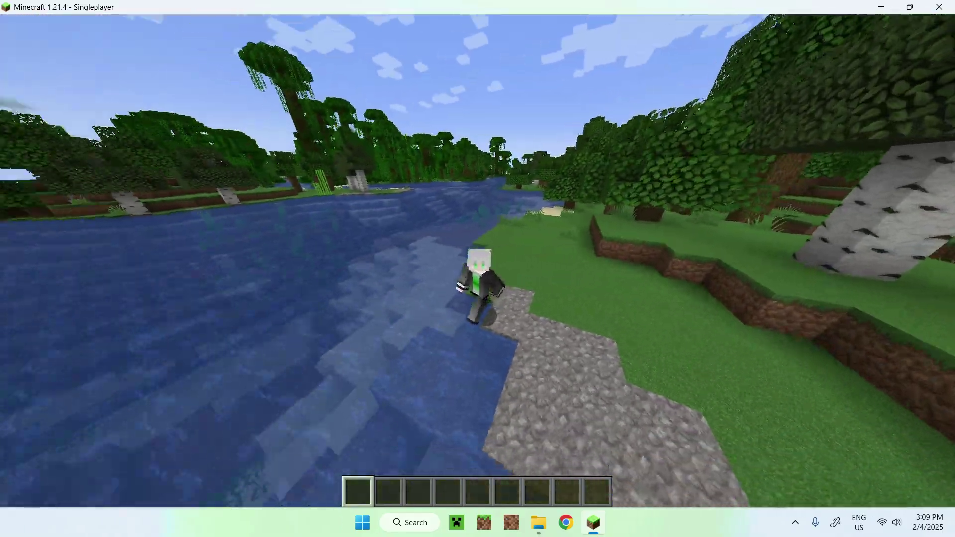
{"action": "key", "text": "w"}
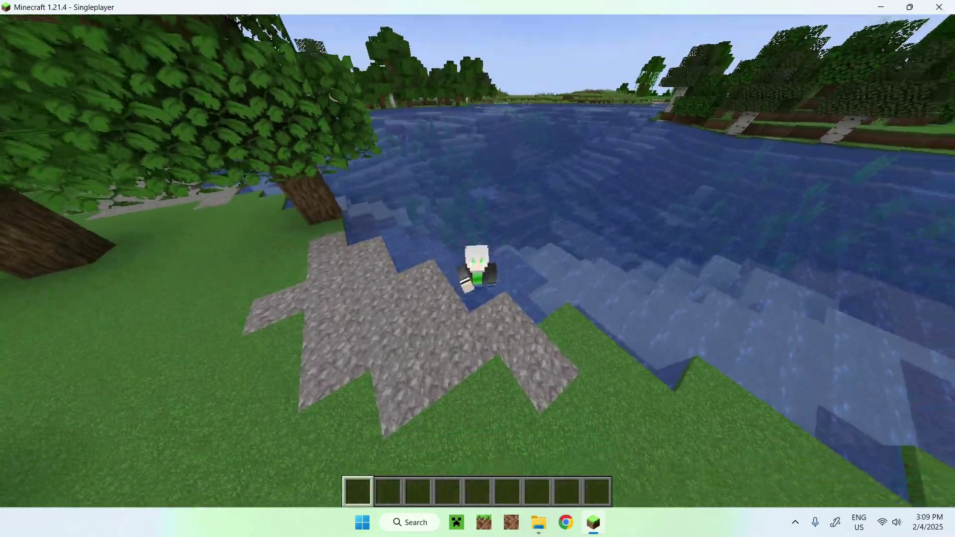